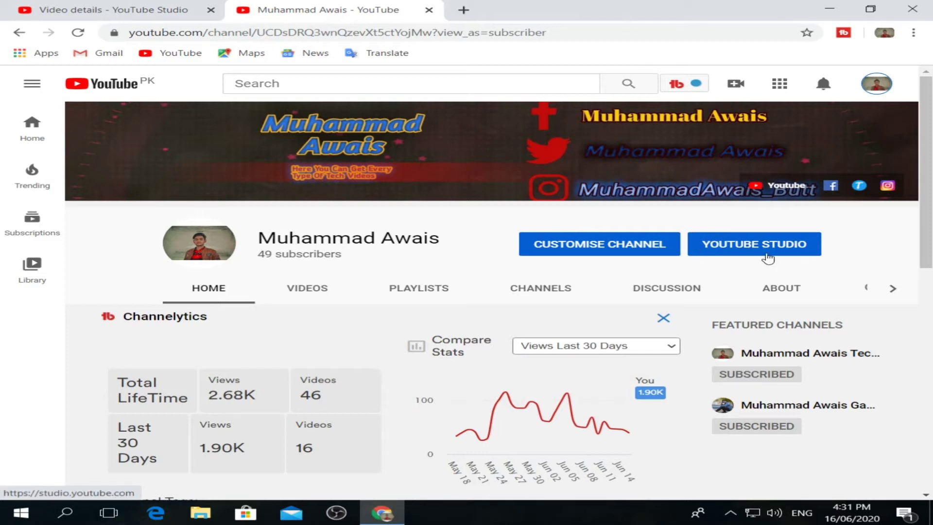
- Launch YouTube Studio for the channel from its home page
left_click(727, 249)
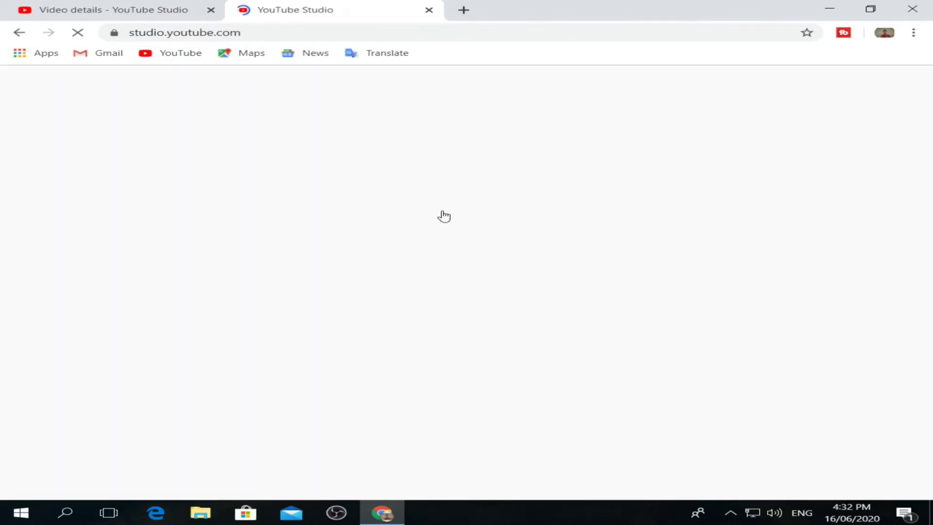
- Glance at the video details tab, then bring up the channel's uploaded videos list in Studio
left_click(191, 19)
key("ctrl+Tab")
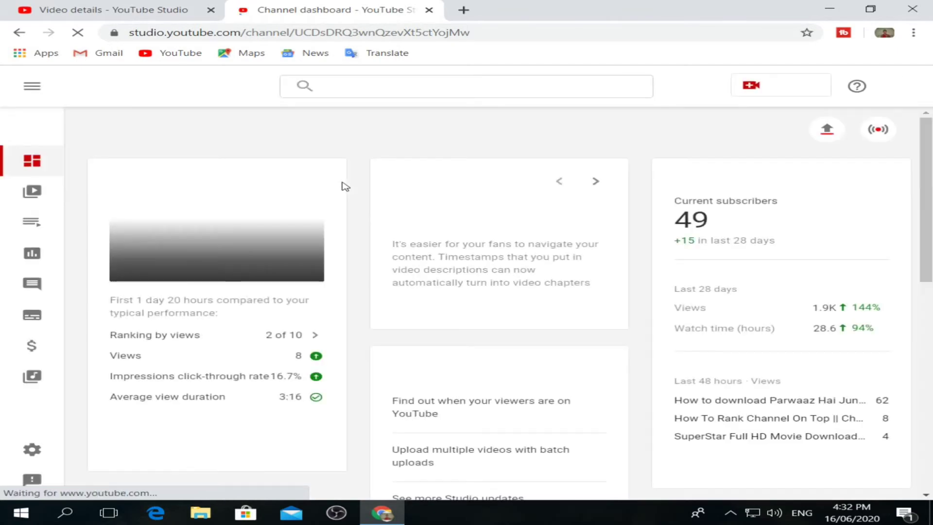
left_click(32, 191)
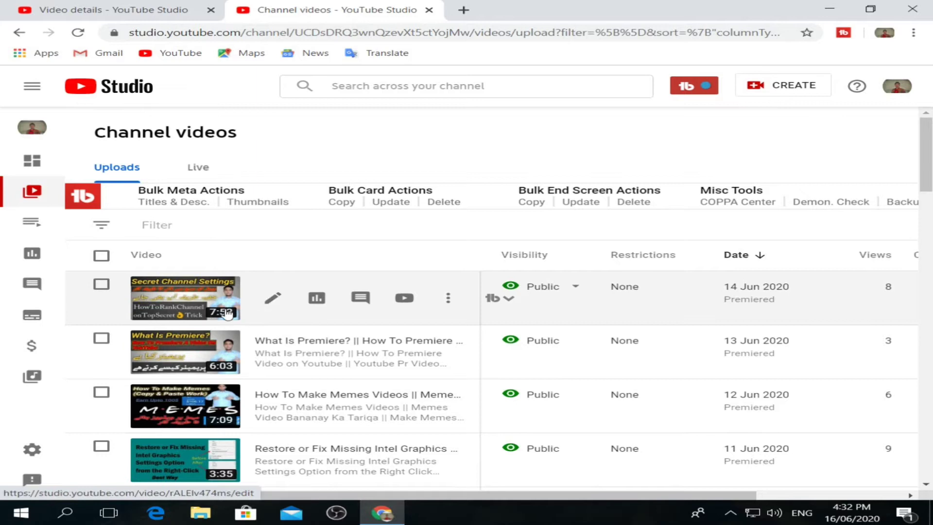
- Switch to the 'Video details' browser tab
left_click(63, 7)
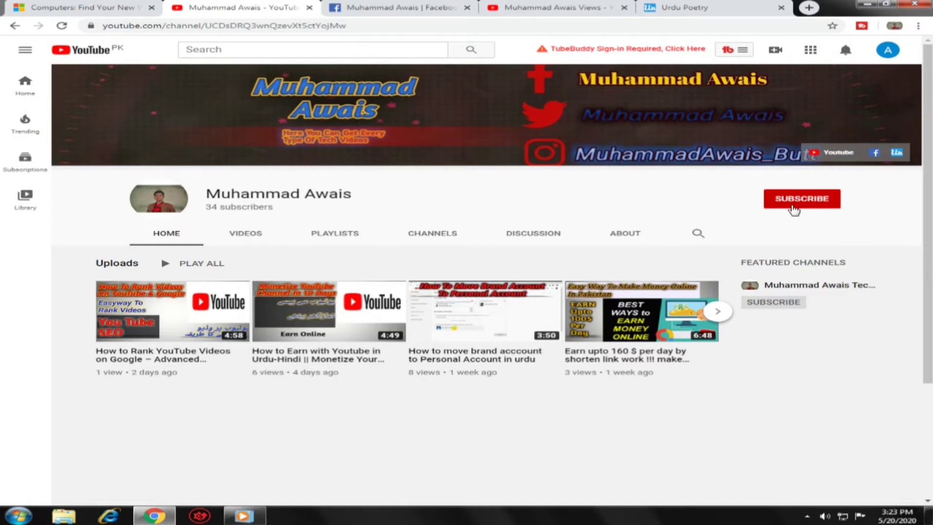
- Subscribe to the channel and set its notification bell to All
left_click(794, 208)
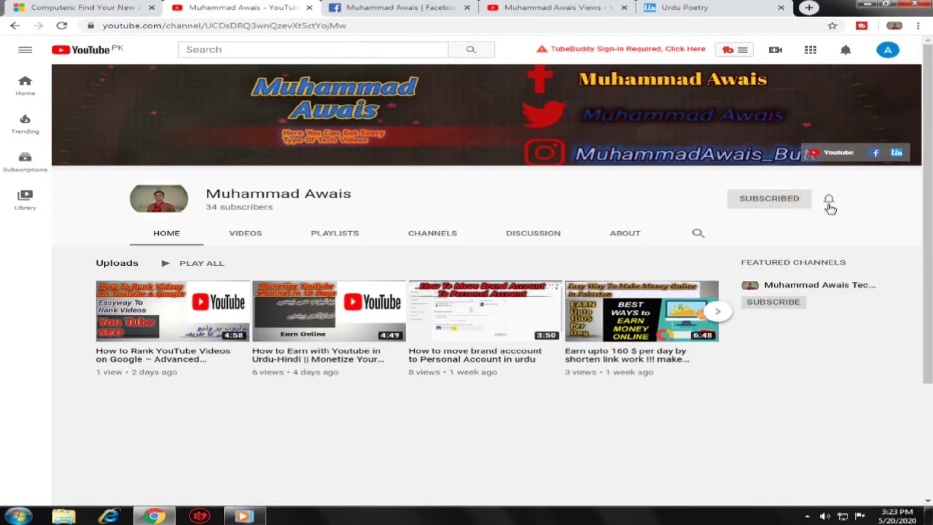
left_click(830, 208)
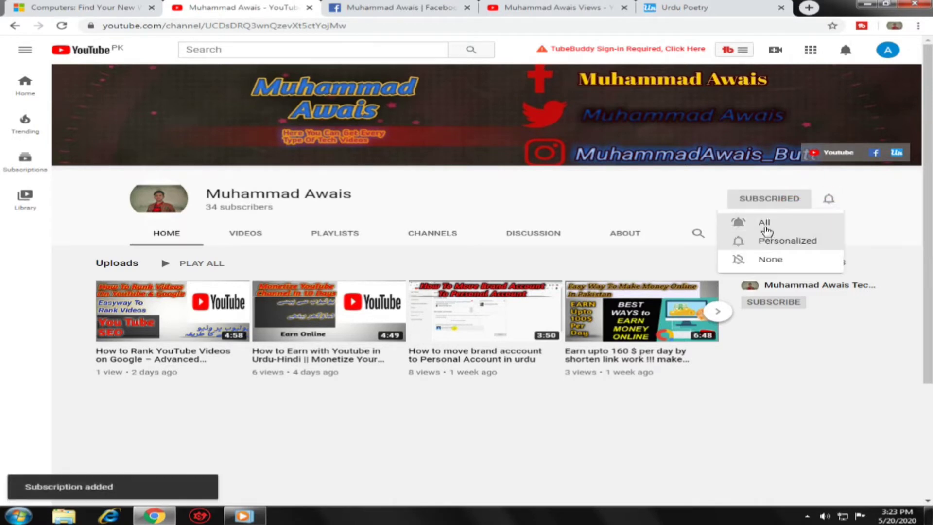
left_click(766, 226)
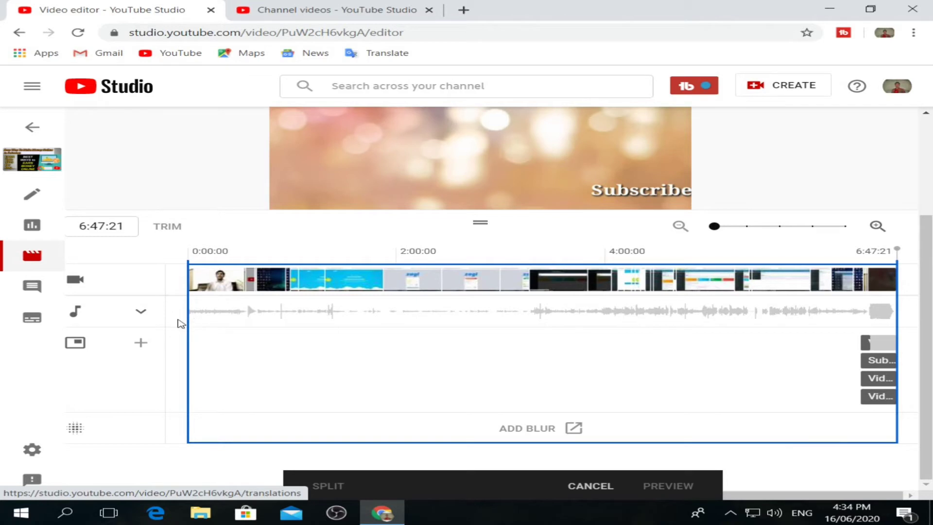
- Trim away the video's start and end, then preview the result around 3:32 and 4:15
left_click_drag(898, 315, 765, 323)
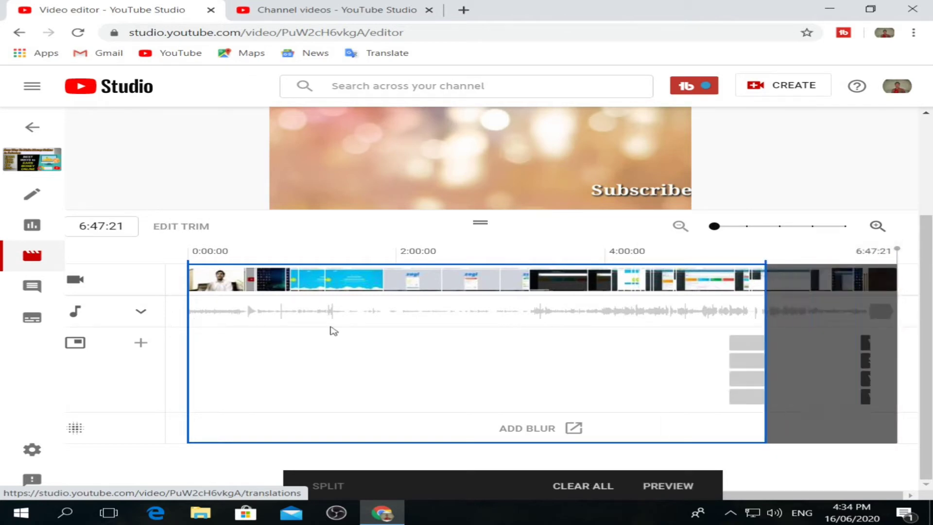
left_click_drag(186, 328, 688, 369)
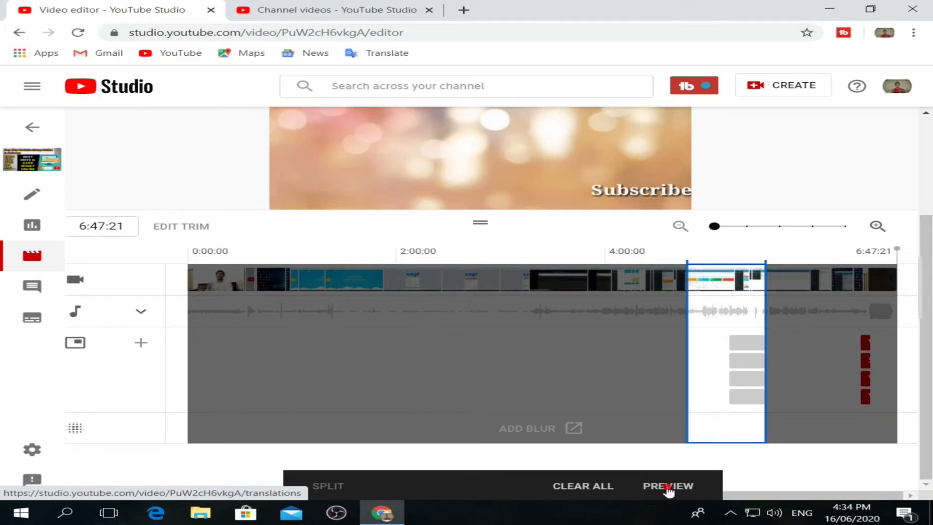
left_click(671, 487)
left_click(556, 350)
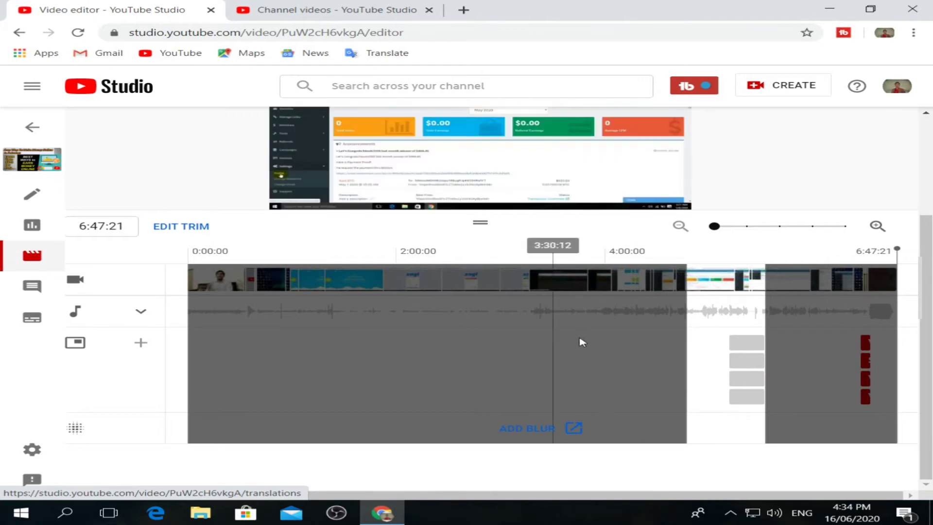
left_click(633, 315)
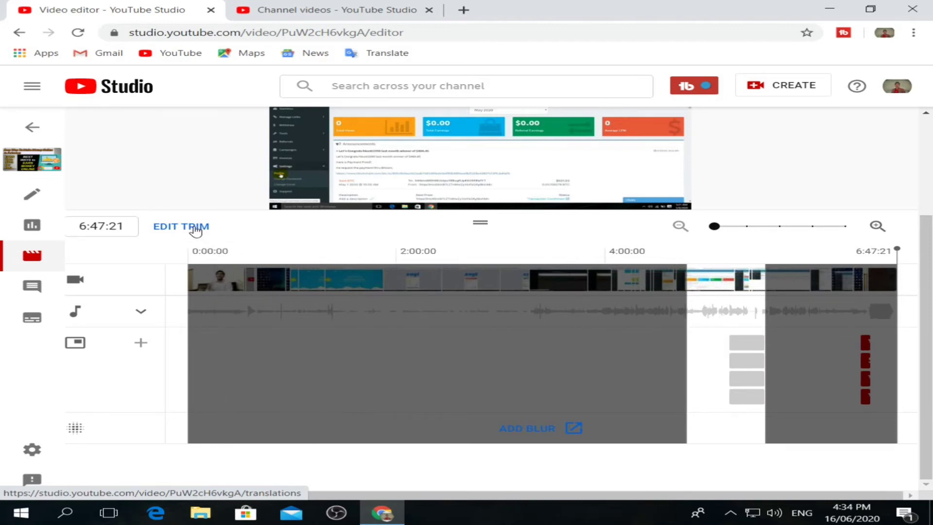
- Restore the trim range to the full 0:00:00–6:47:21 length
left_click(195, 228)
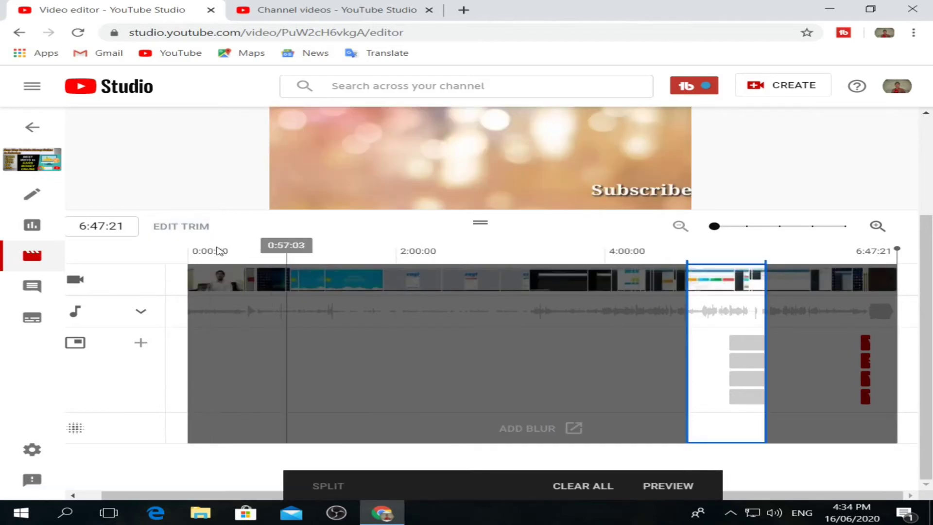
left_click_drag(686, 340, 168, 305)
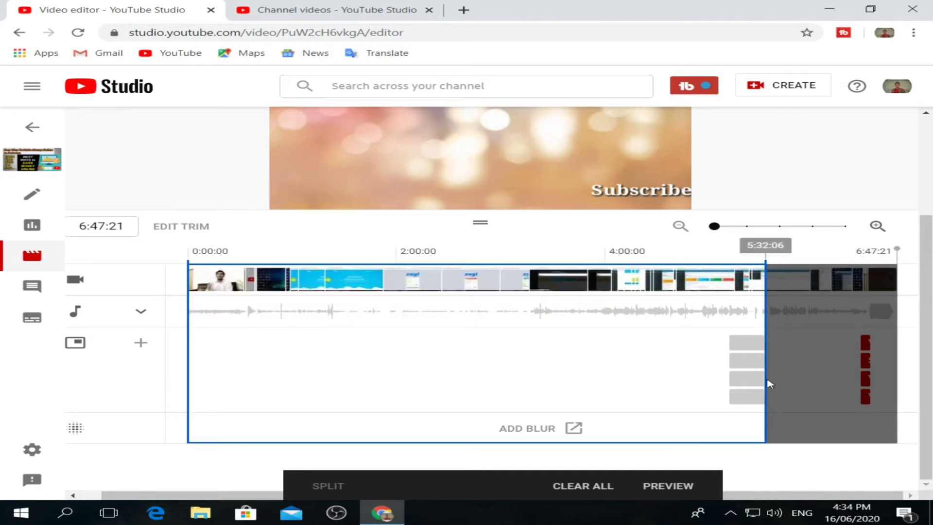
left_click_drag(766, 375, 898, 375)
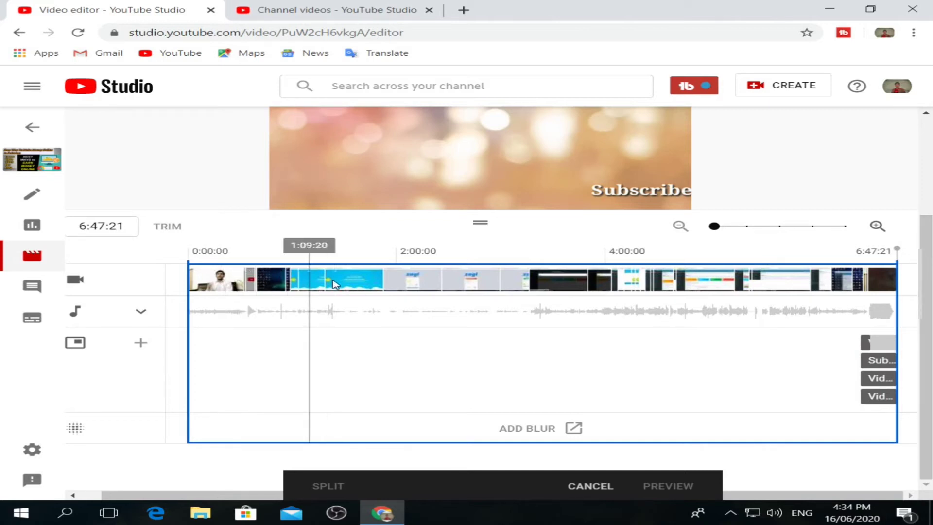
- Split at 0:59:08 and widen the split into a short section to cut out
left_click(291, 278)
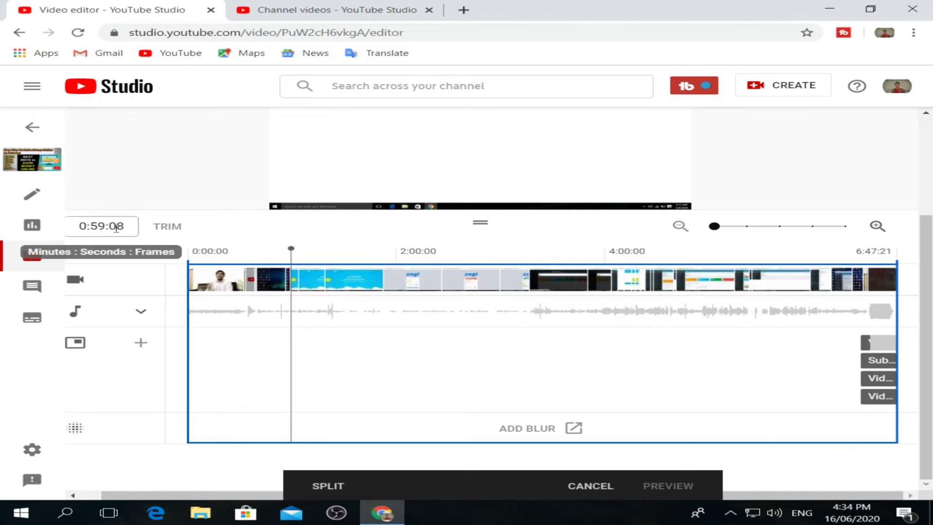
left_click(332, 488)
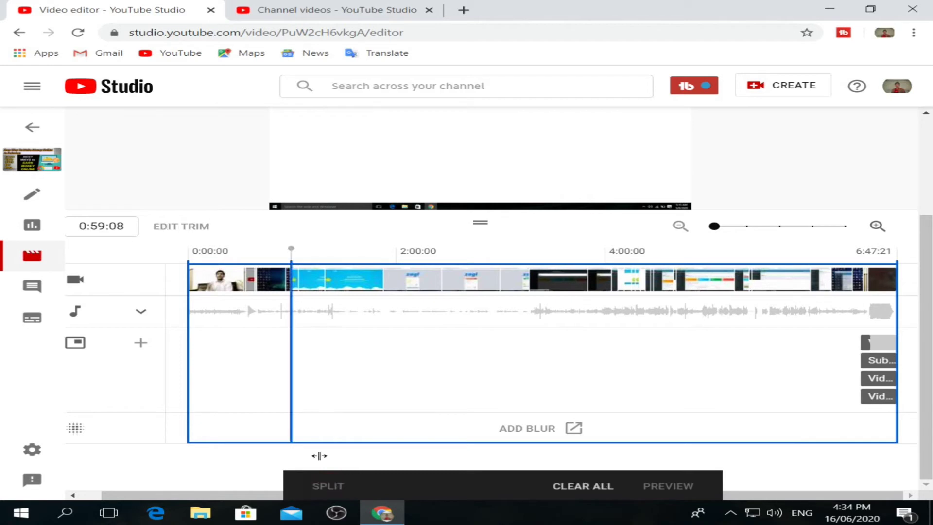
left_click_drag(295, 358, 323, 362)
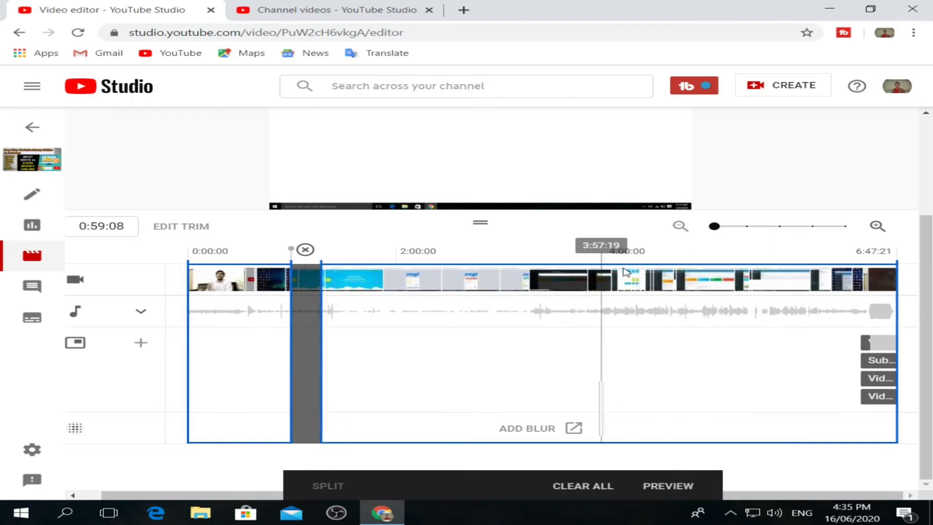
- Change the playhead time from 3:56:17 to 4:00:17 and split the clip there
left_click(599, 287)
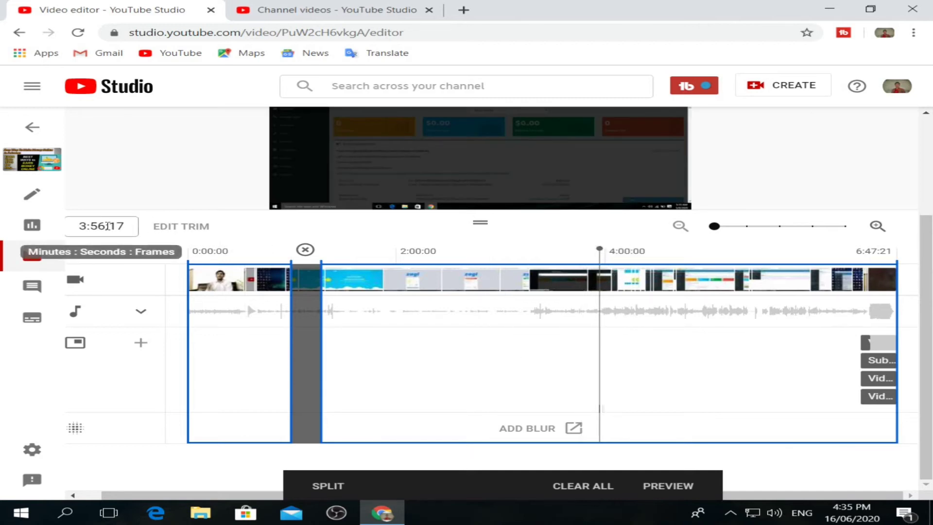
left_click(85, 227)
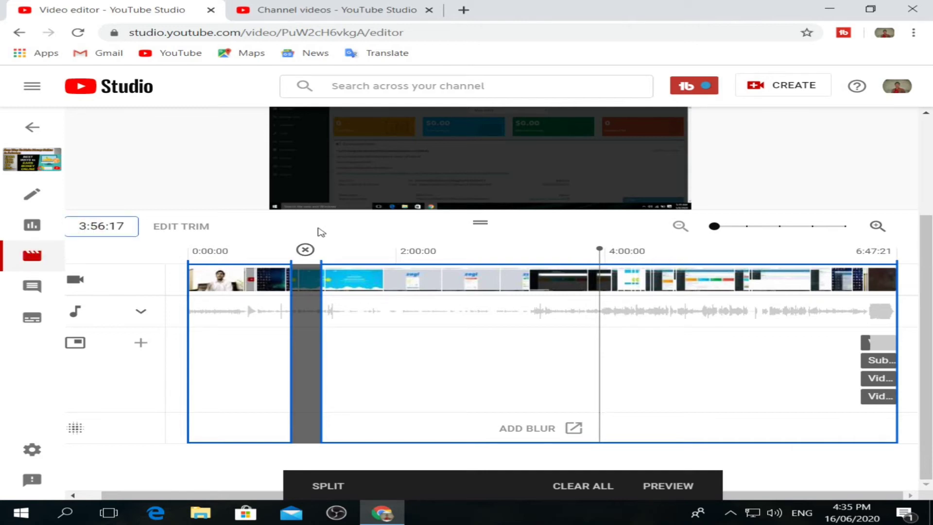
key("BackSpace")
type("4")
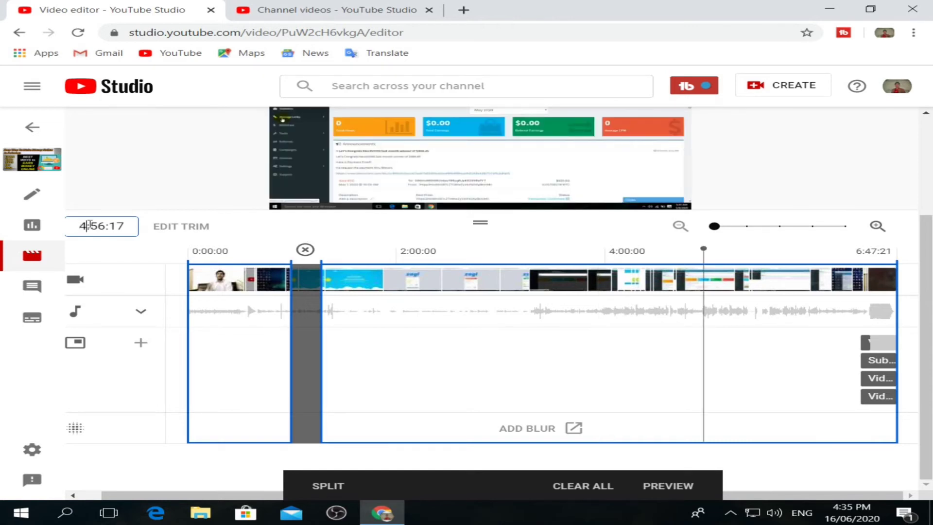
left_click(106, 227)
key("BackSpace")
key("BackSpace")
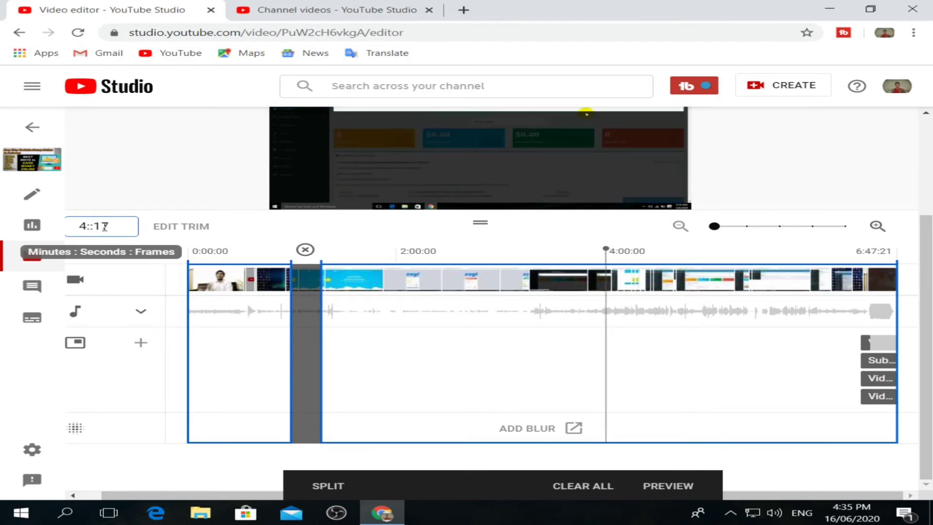
type("00")
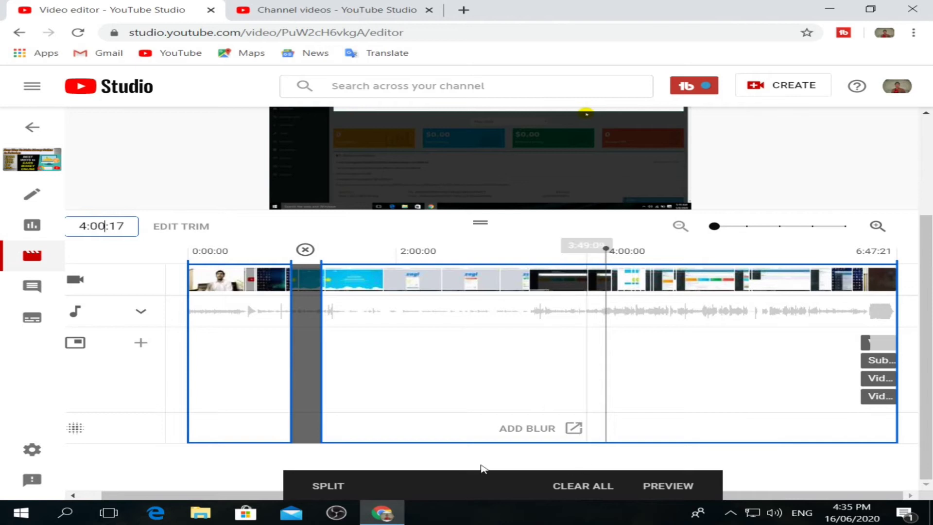
left_click(328, 488)
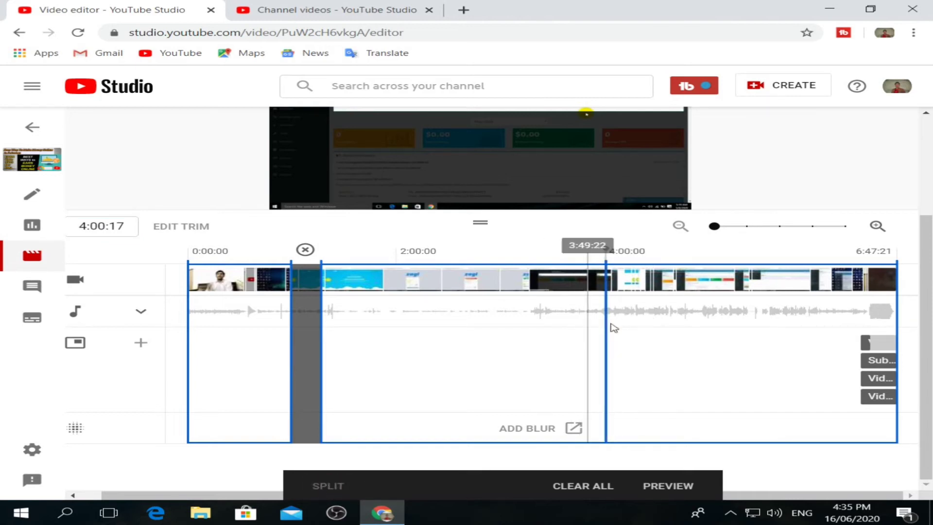
- Cut a short stretch after the 4:00:17 split, then split at 5:45:08 and cut the stretch after it
left_click(610, 326)
left_click_drag(617, 326, 639, 333)
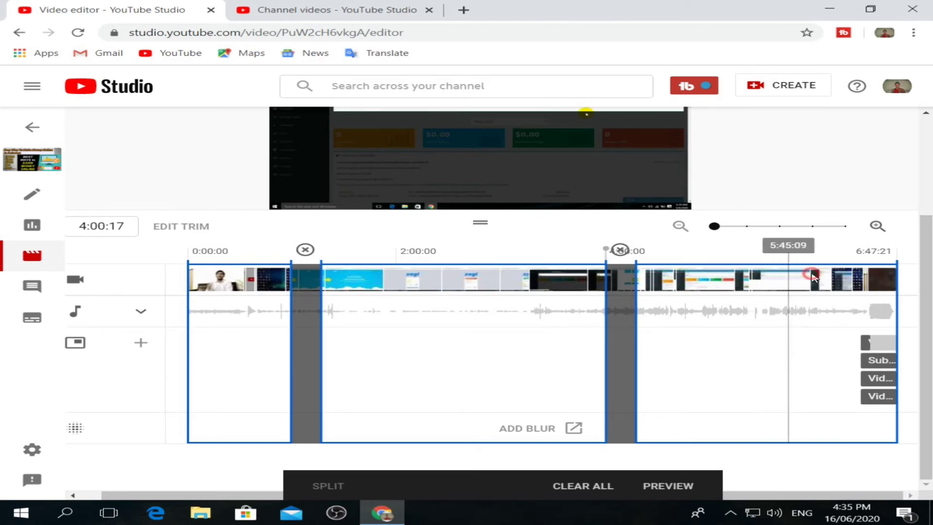
left_click(788, 277)
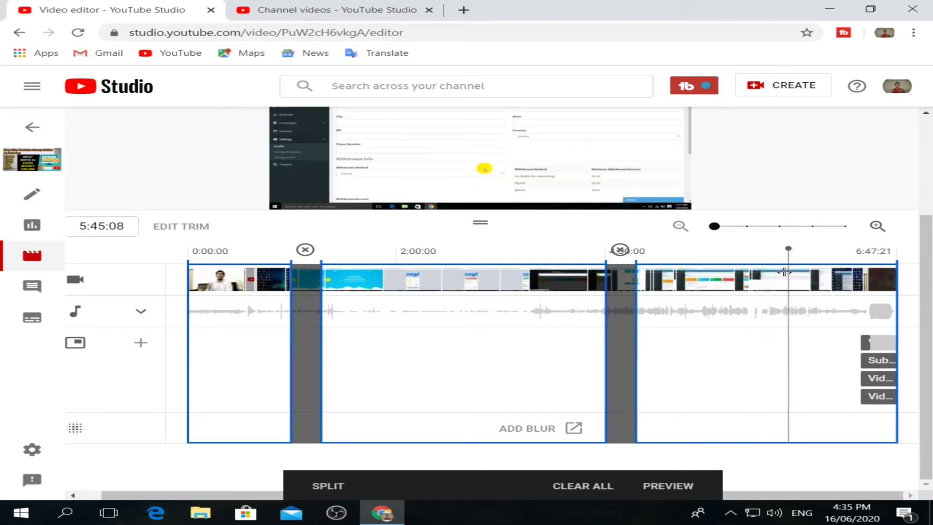
left_click(316, 486)
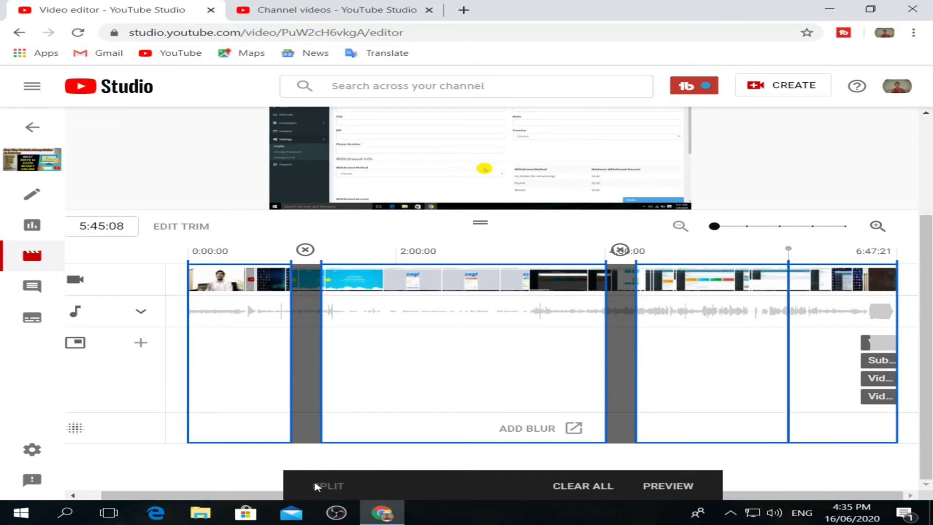
left_click(791, 302)
mouse_move(795, 302)
left_mouse_down()
mouse_move(897, 302)
mouse_move(830, 316)
left_mouse_up()
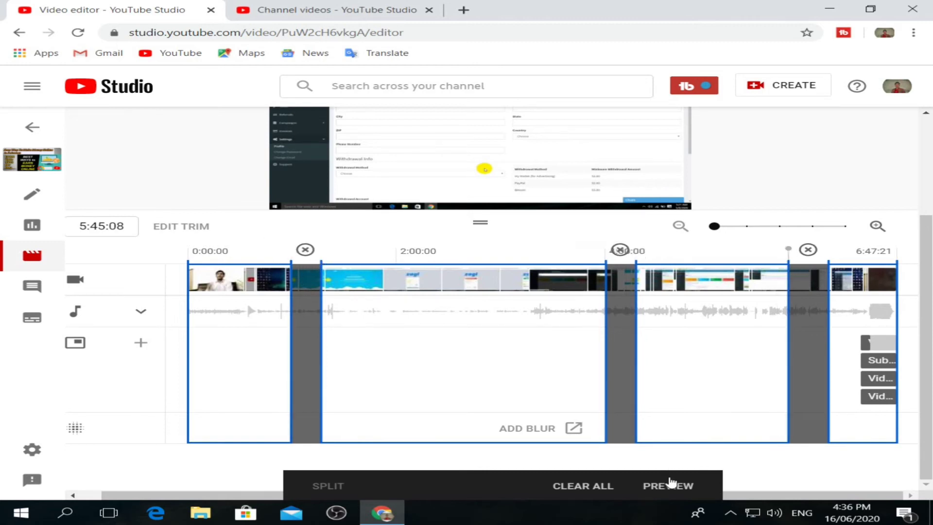
- Preview the video with the cuts applied and start playback
scroll(799, 243, "up", 3)
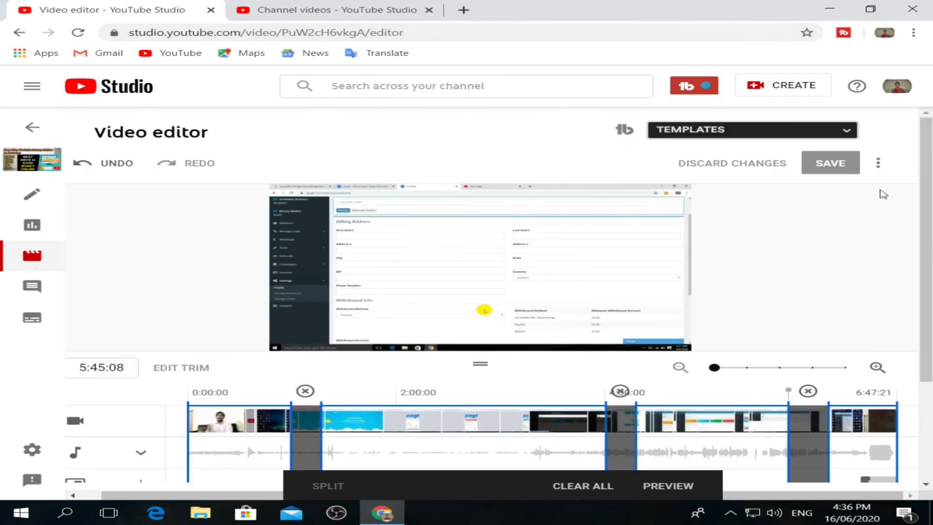
scroll(870, 204, "down", 3)
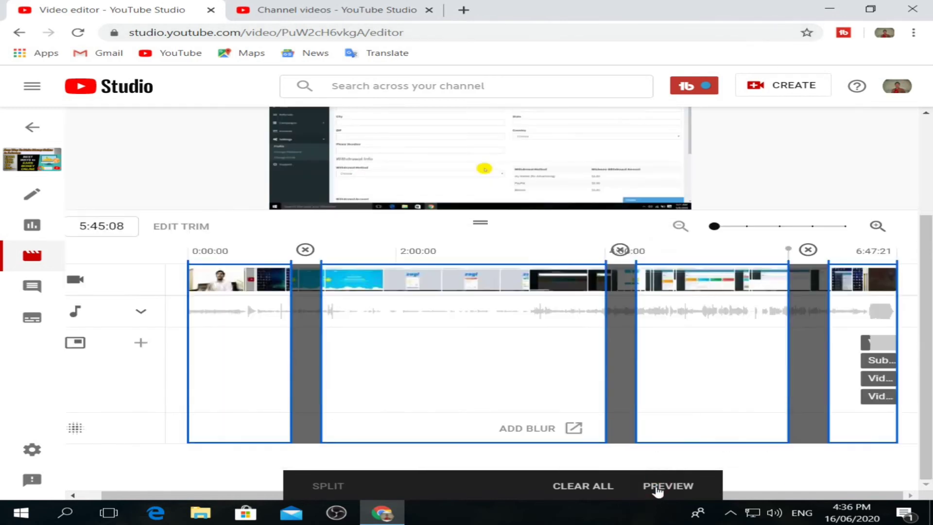
left_click(657, 487)
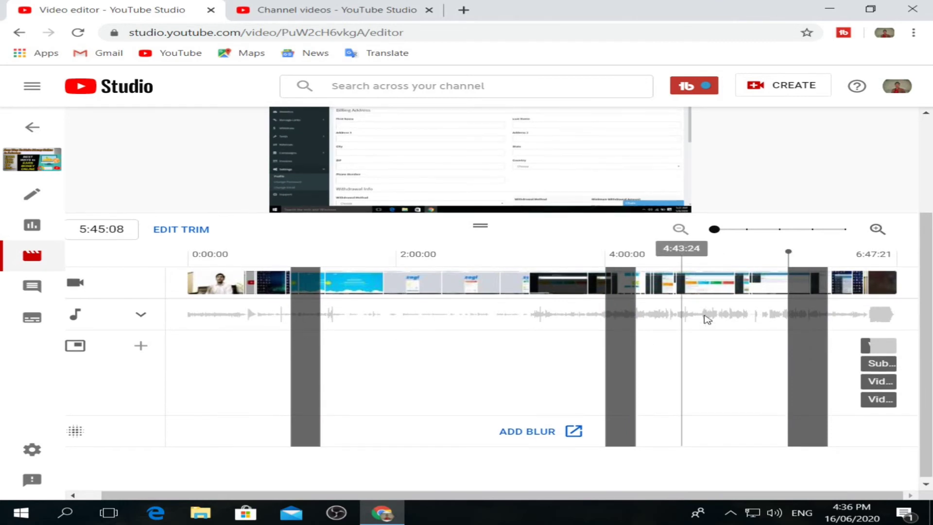
scroll(801, 248, "up", 3)
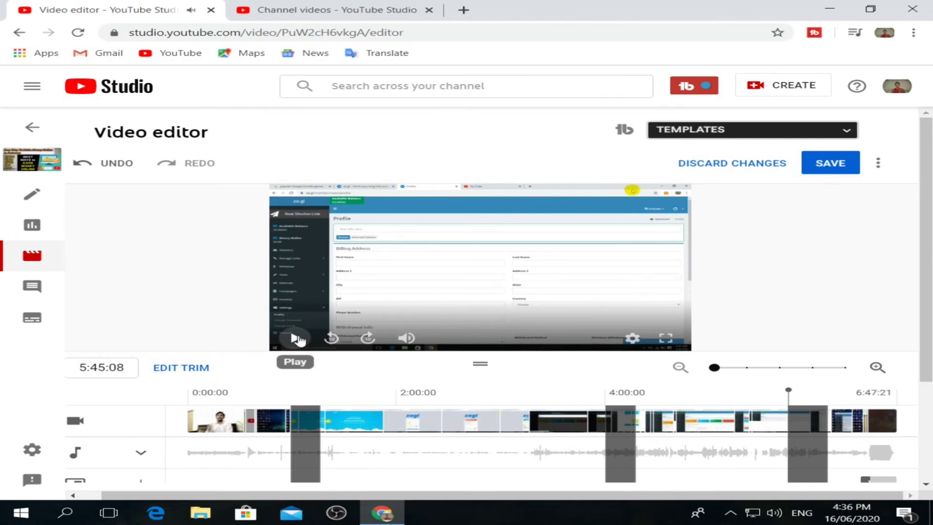
left_click(297, 340)
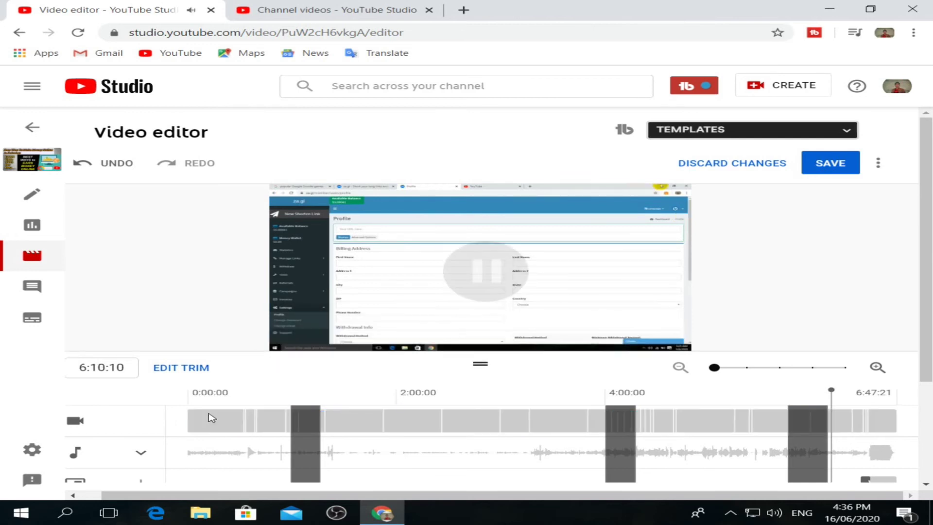
- Replay the preview from 0:00:00, jumping ahead to 0:55:09 just before the first cut
left_click(191, 402)
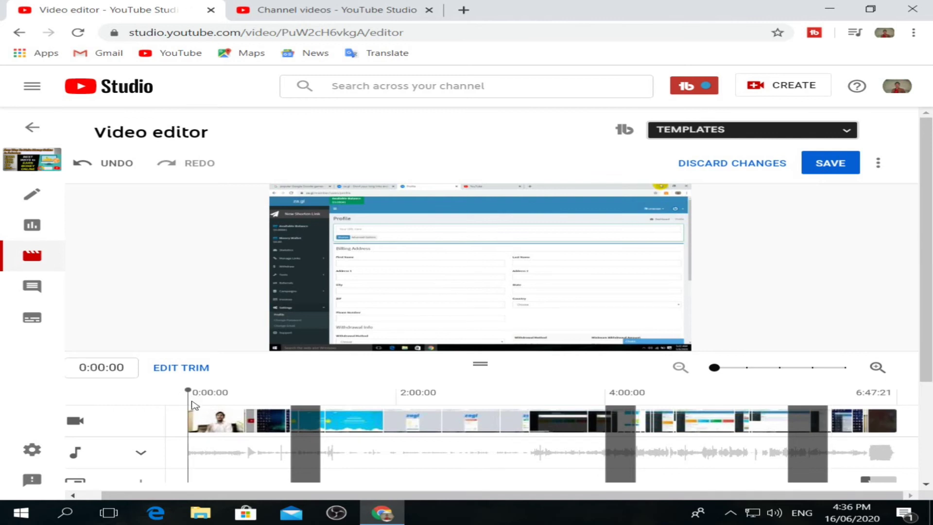
left_click(297, 339)
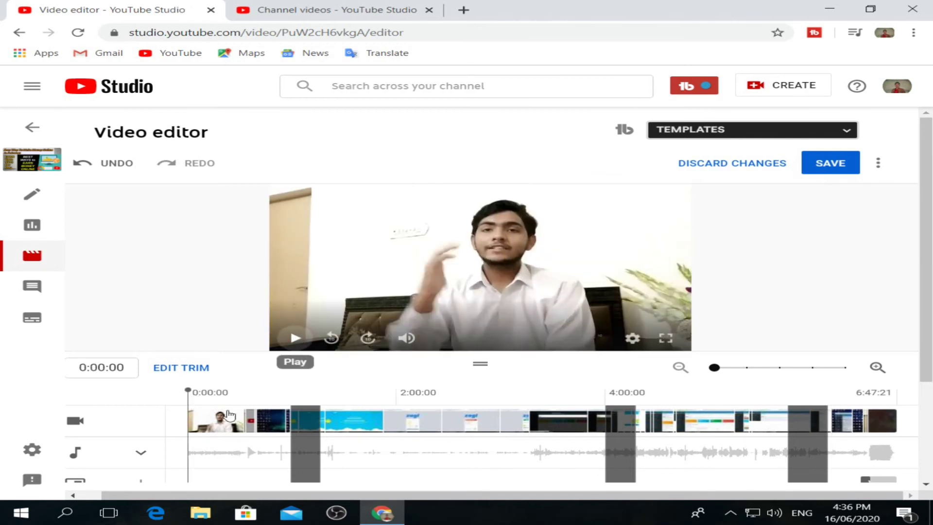
left_click(280, 410)
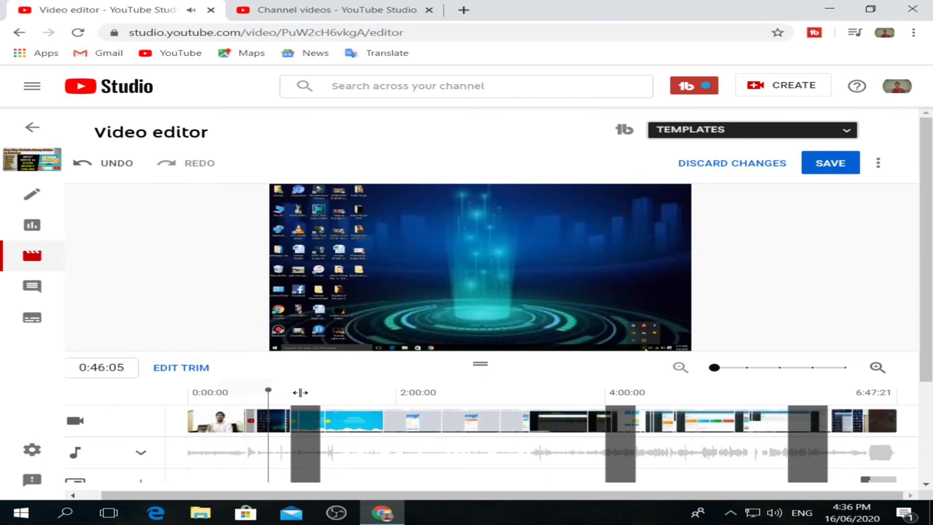
left_click(300, 392)
left_click(271, 392)
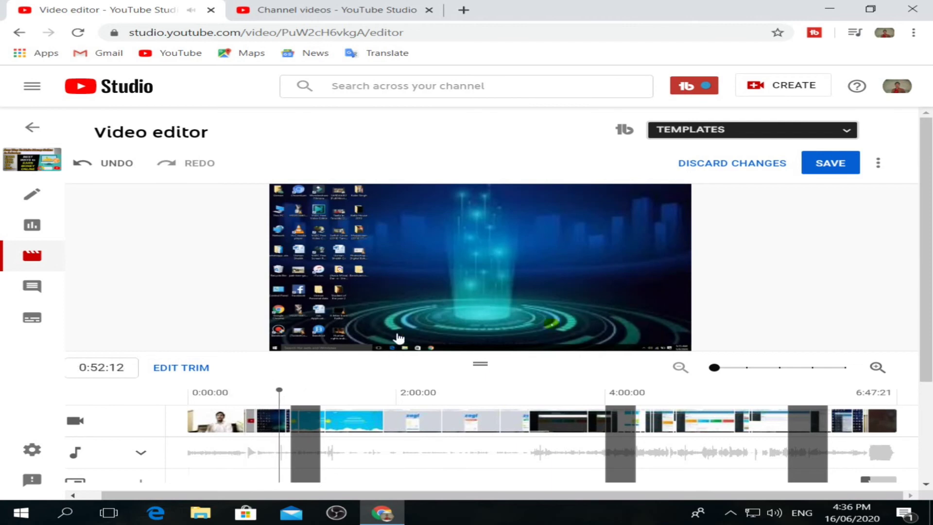
mouse_move(406, 342)
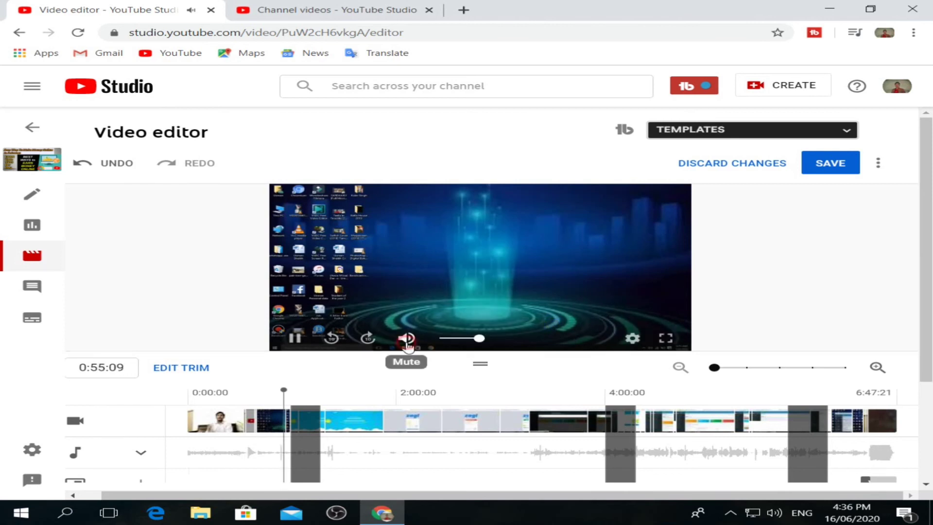